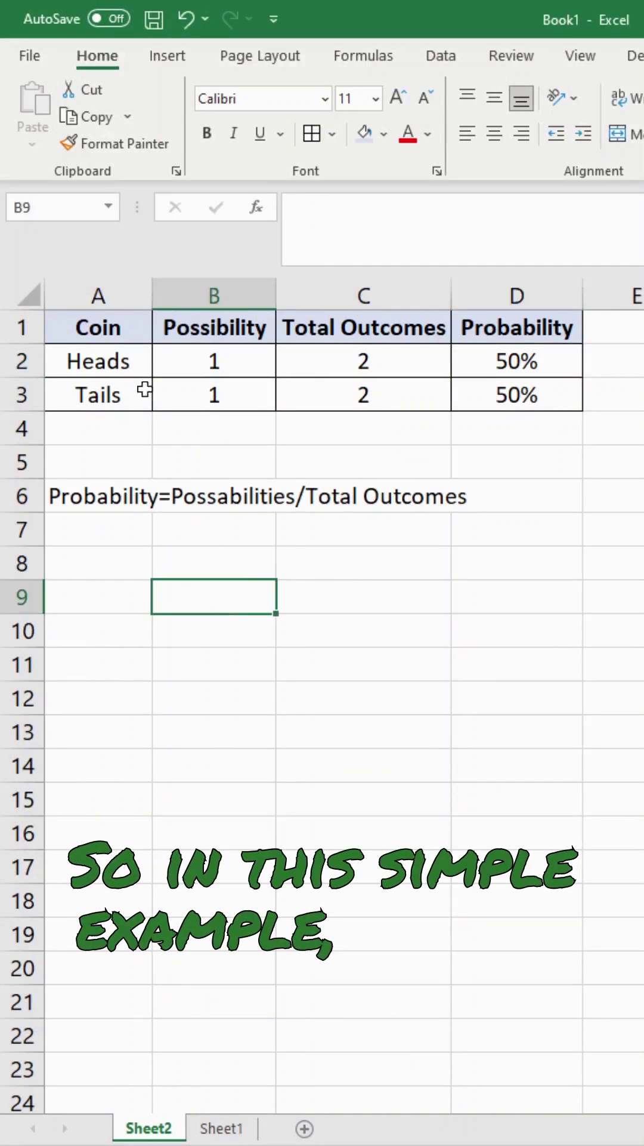
Inspect the coin table's Heads and Tails cells and the Heads probability formula, leaving it unchanged.
{"action": "left_click", "coordinate": [103, 397]}
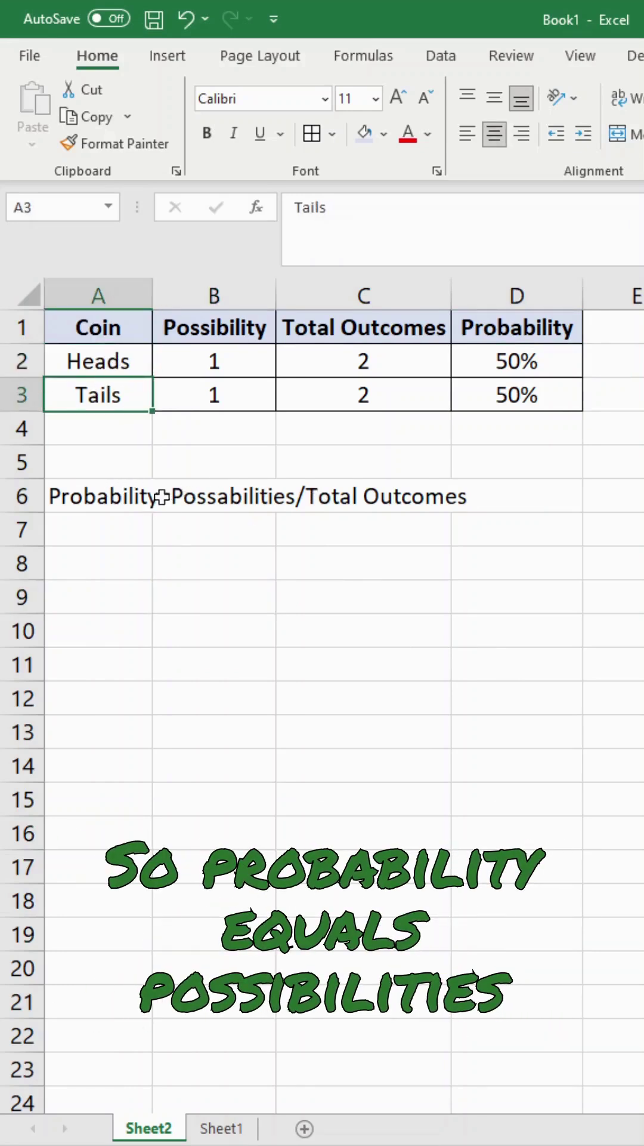
{"action": "left_click", "coordinate": [207, 363]}
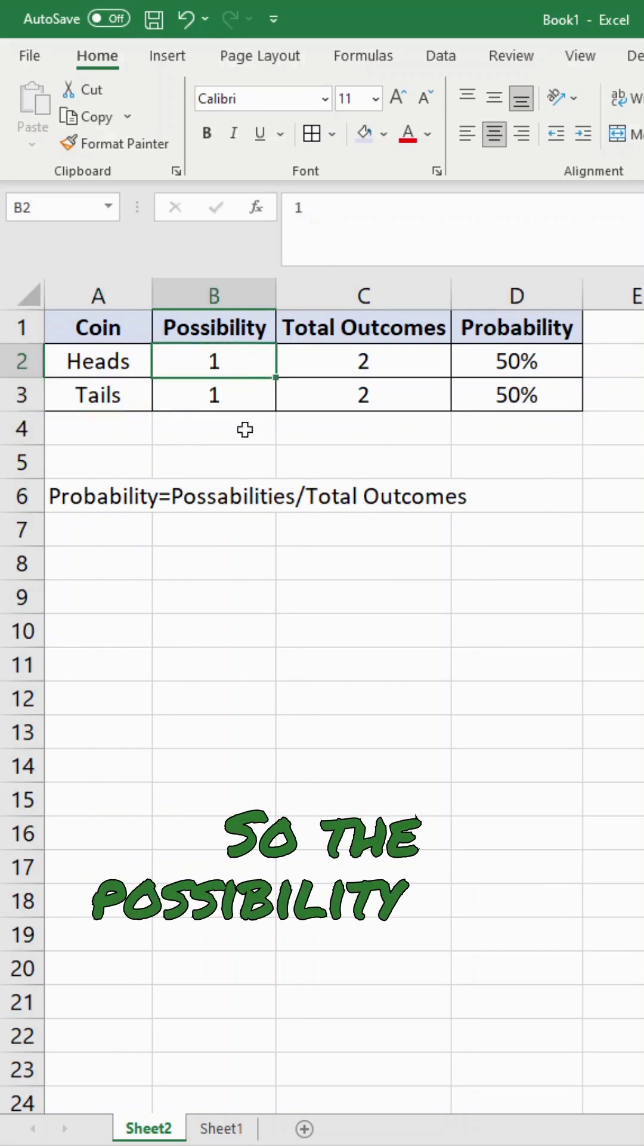
{"action": "left_click", "coordinate": [96, 361]}
{"action": "left_click", "coordinate": [210, 361]}
{"action": "left_click", "coordinate": [364, 361]}
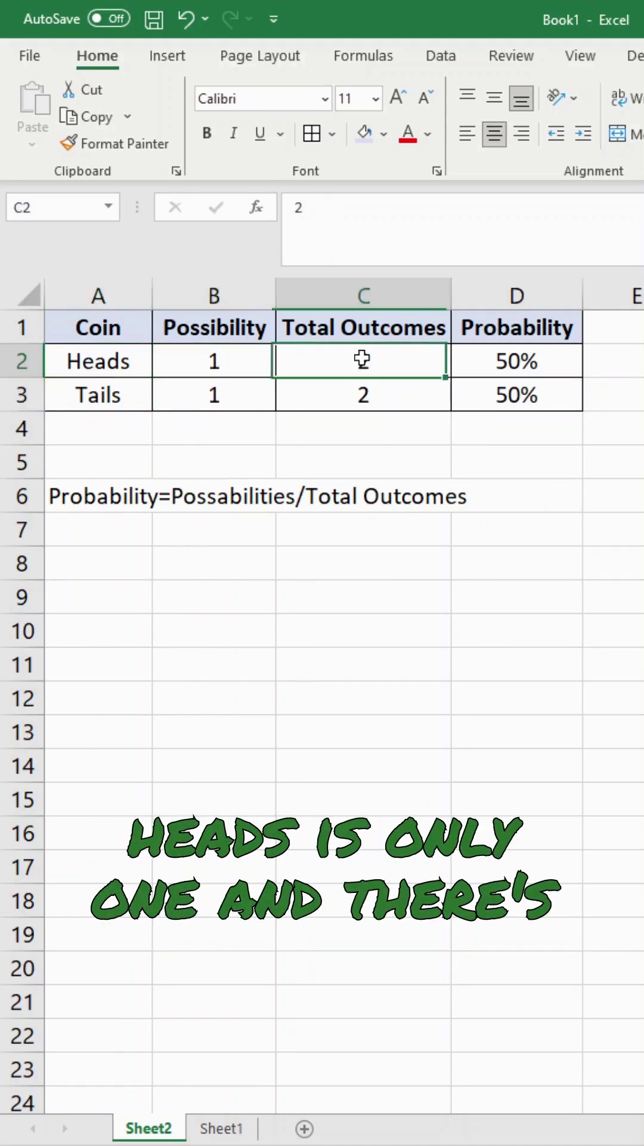
{"action": "left_click_drag", "start_coordinate": [98, 358], "coordinate": [99, 393]}
{"action": "left_click", "coordinate": [537, 363]}
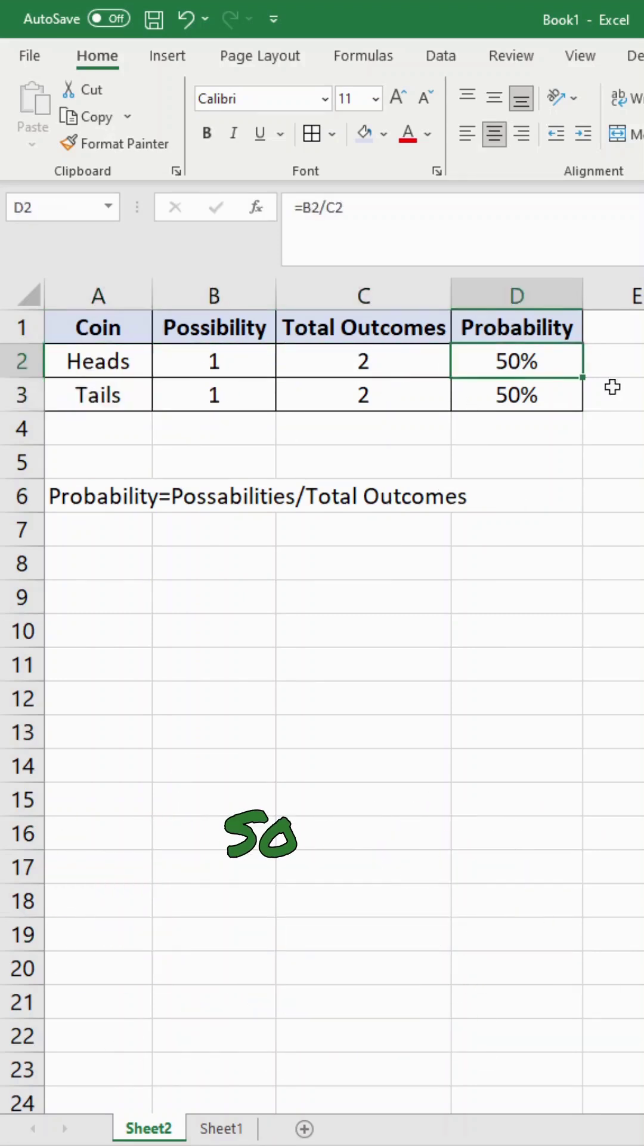
{"action": "left_click", "coordinate": [324, 204]}
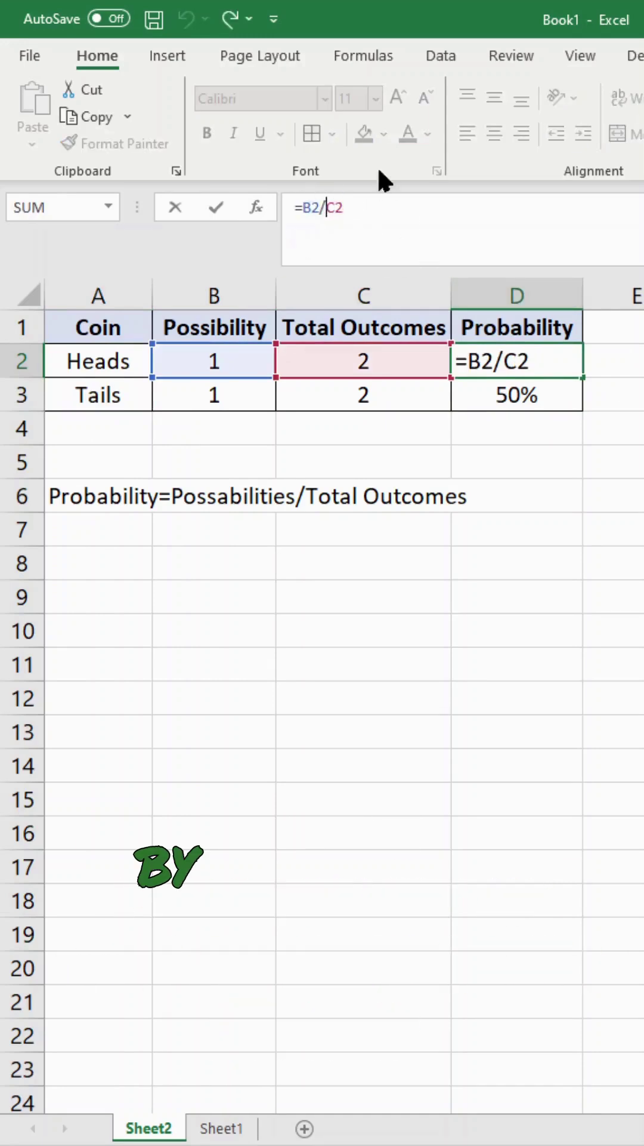
{"action": "key", "text": "Escape"}
{"action": "left_click", "coordinate": [271, 908]}
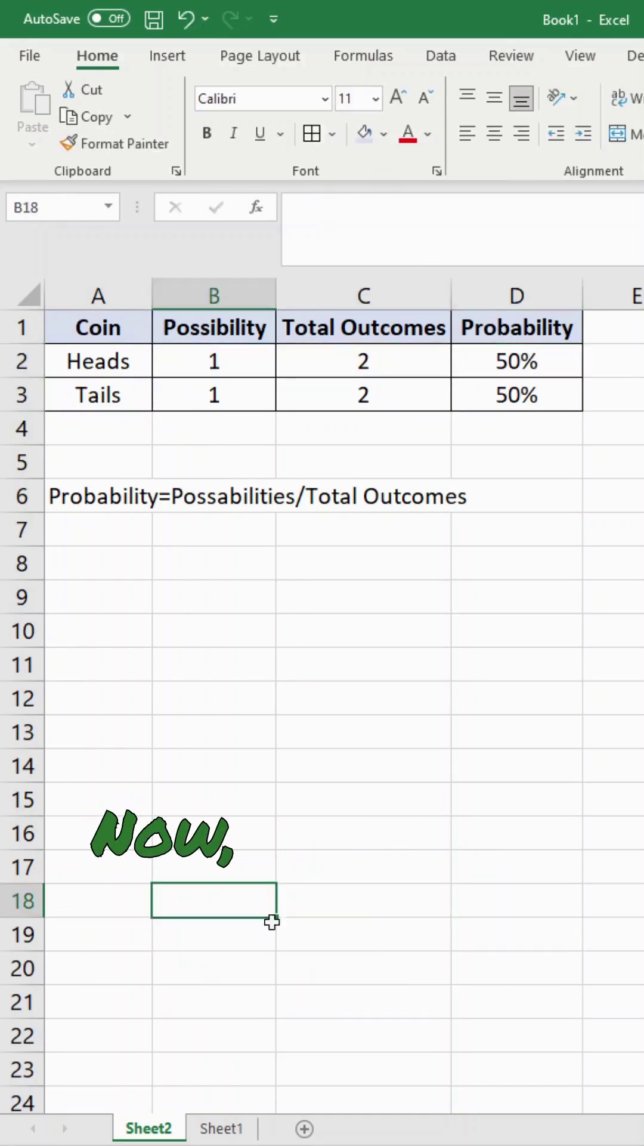
On the dice sheet, select the 36 two-die sums in C3:H8 and inspect their formulas.
{"action": "left_click", "coordinate": [221, 1128]}
{"action": "left_click", "coordinate": [608, 600]}
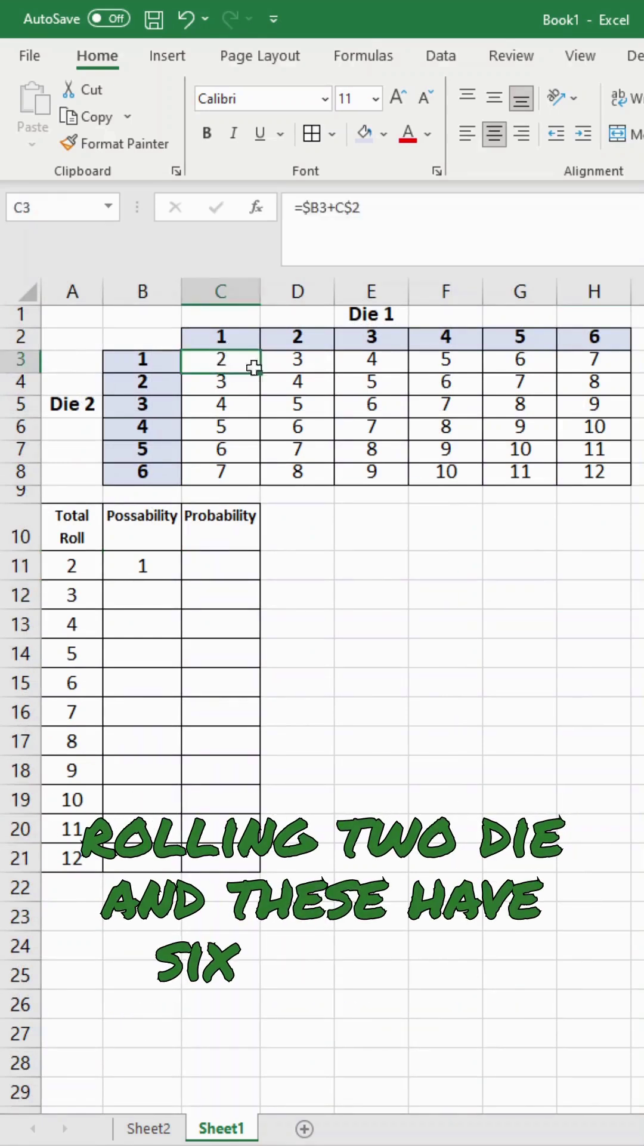
{"action": "left_click_drag", "start_coordinate": [206, 364], "coordinate": [611, 474]}
{"action": "left_click_drag", "start_coordinate": [239, 358], "coordinate": [612, 475]}
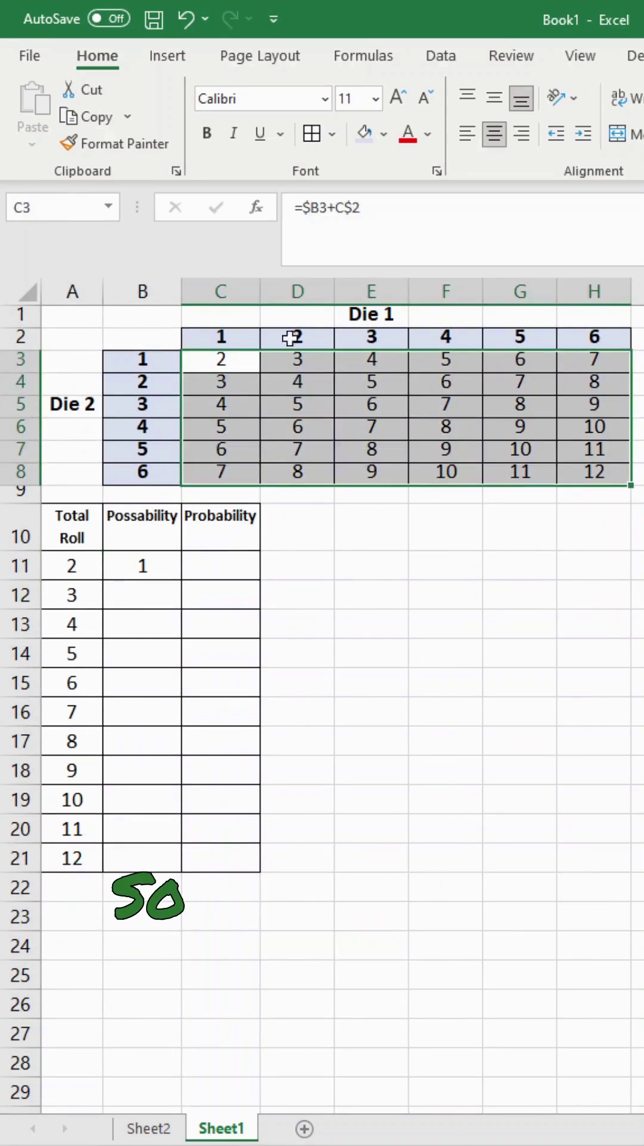
{"action": "left_click", "coordinate": [315, 405]}
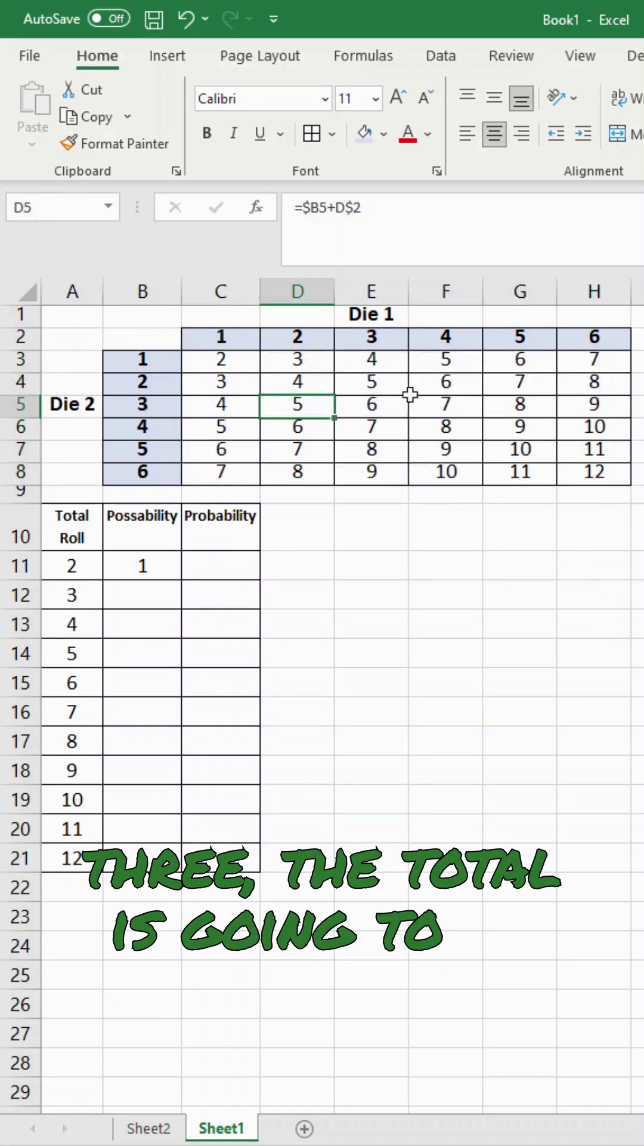
{"action": "left_click", "coordinate": [338, 431]}
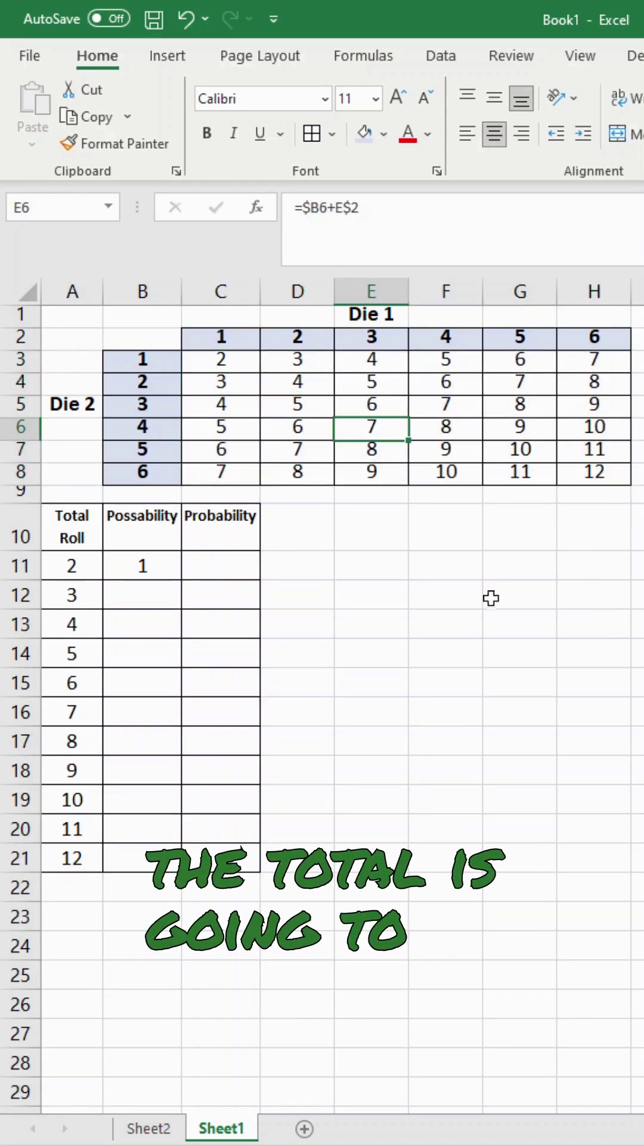
{"action": "left_click_drag", "start_coordinate": [221, 359], "coordinate": [609, 475]}
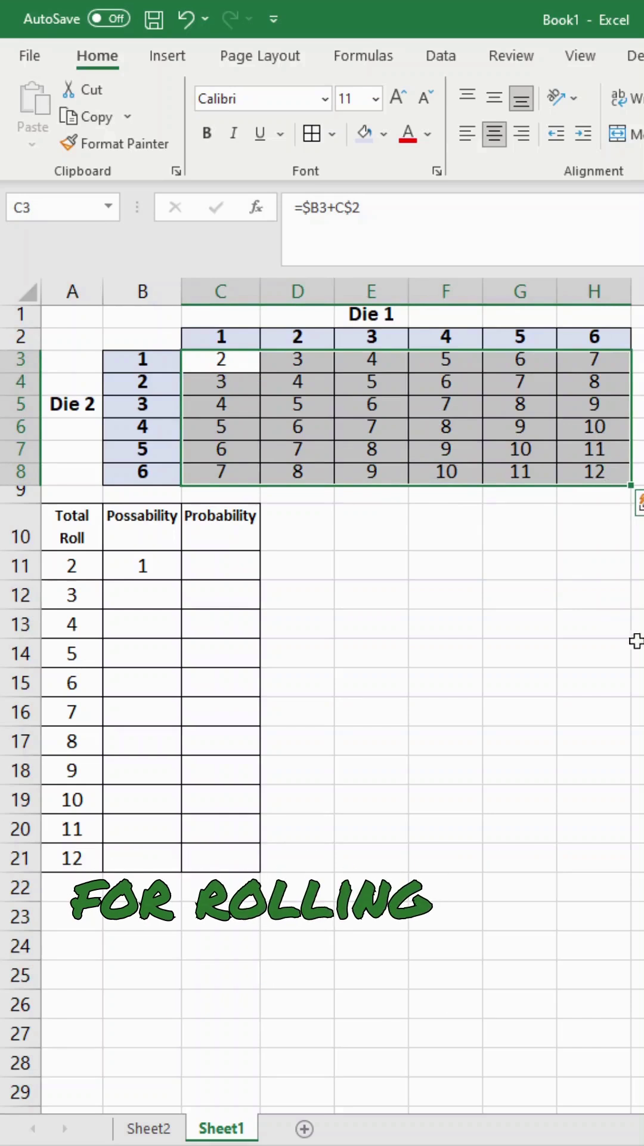
Enter =COUNTIF($C$3:$H$8,A11) in B11 and copy it down through B21.
{"action": "left_click", "coordinate": [146, 570]}
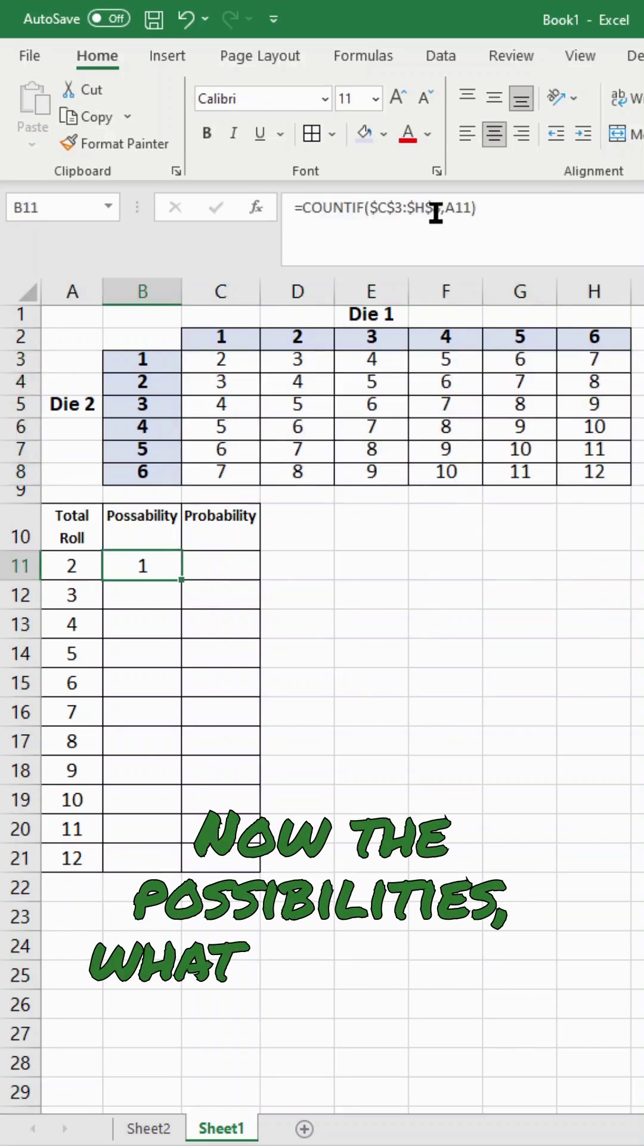
{"action": "left_click", "coordinate": [428, 207]}
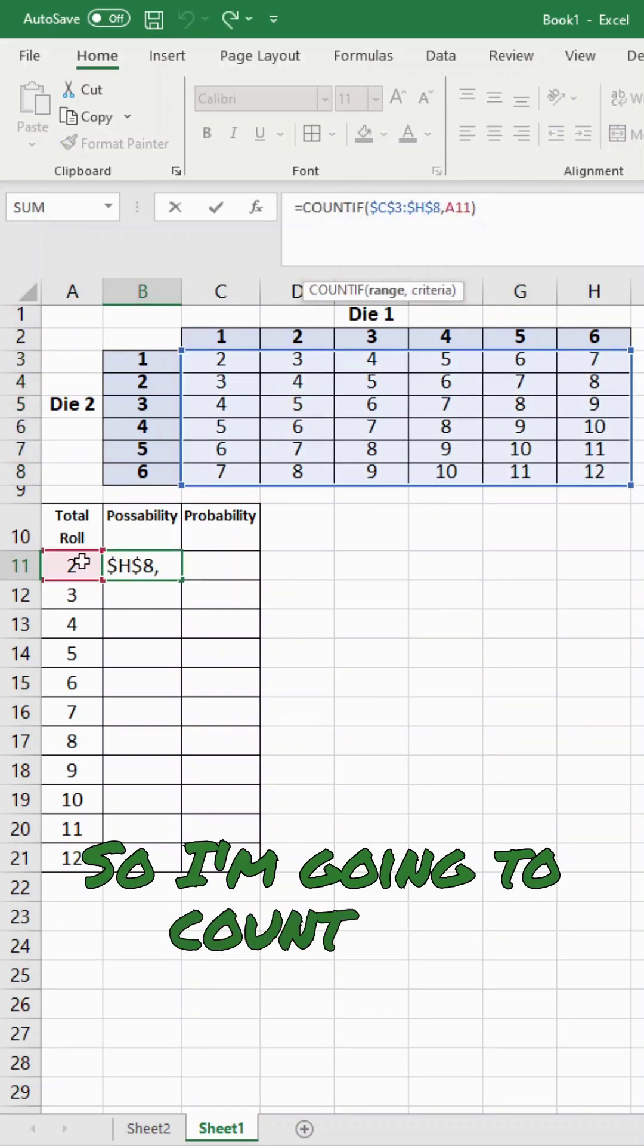
{"action": "key", "text": "Return"}
{"action": "left_click", "coordinate": [145, 573]}
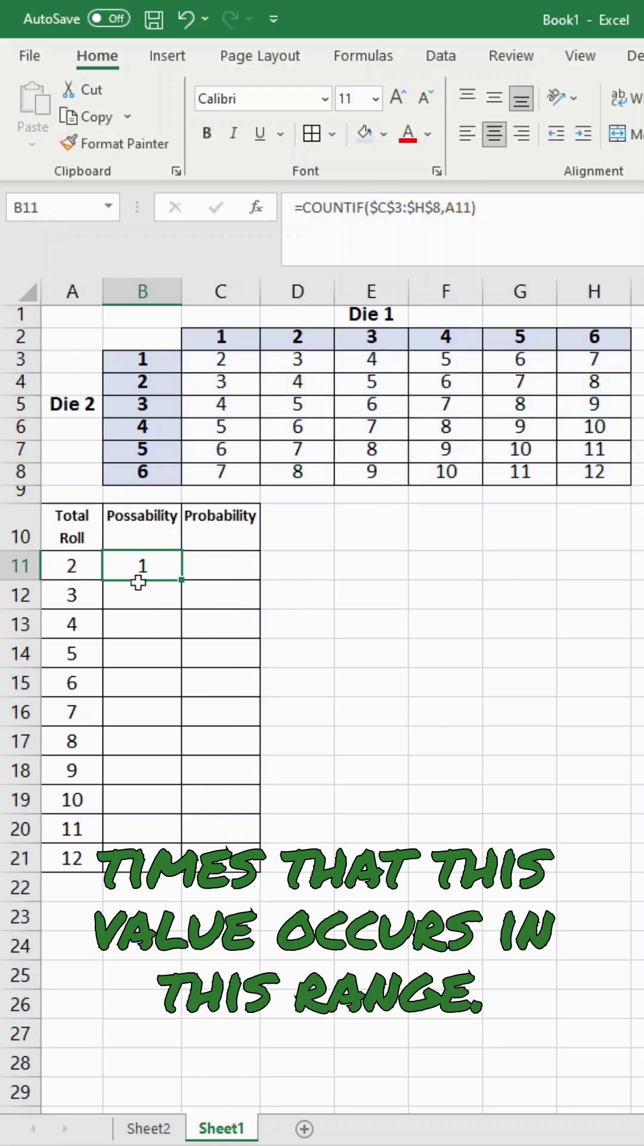
{"action": "key", "text": "ctrl+c"}
{"action": "left_click_drag", "start_coordinate": [145, 595], "coordinate": [146, 858]}
{"action": "key", "text": "ctrl+v"}
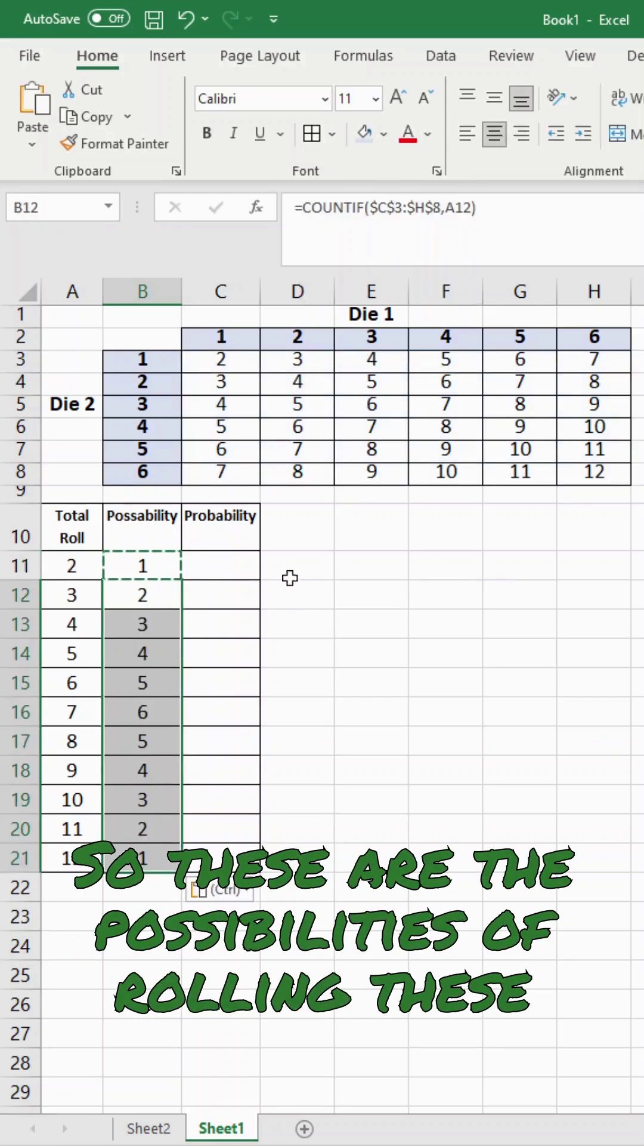
{"action": "left_click", "coordinate": [228, 562]}
{"action": "type", "text": "="}
Enter =B11/36 in C11 and copy it down through C21.
{"action": "left_click", "coordinate": [166, 560]}
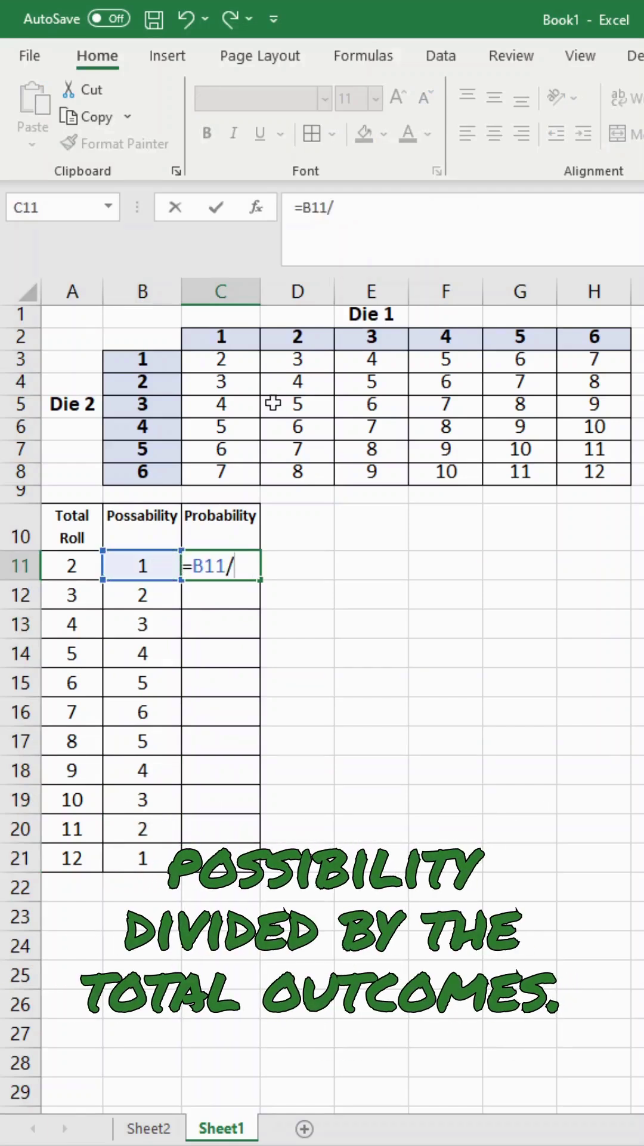
{"action": "type", "text": "36"}
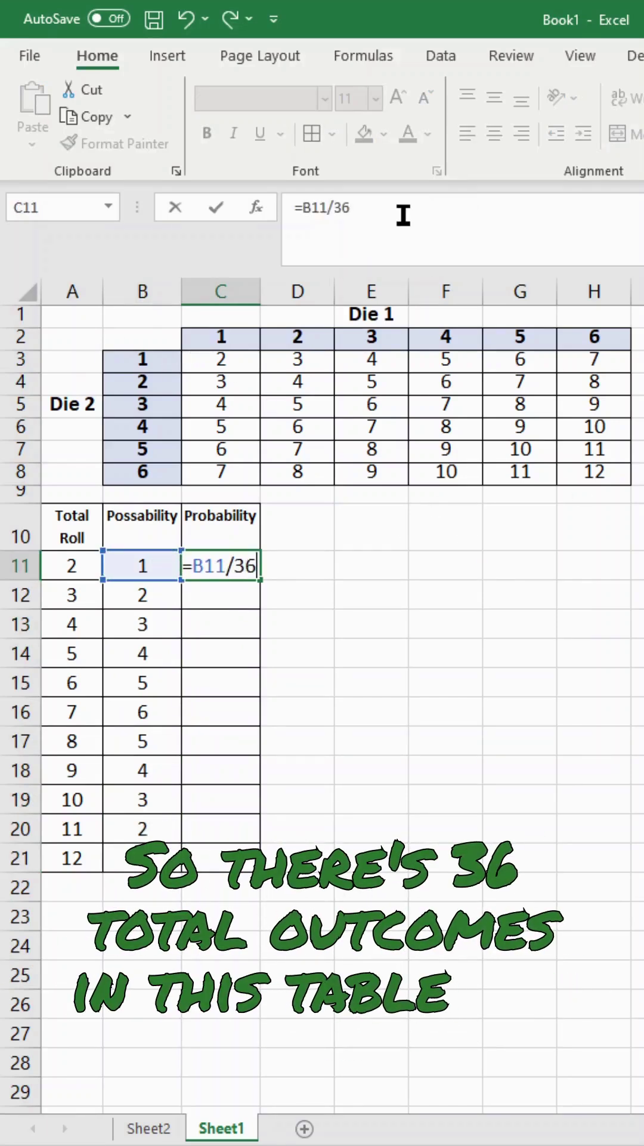
{"action": "key", "text": "Return"}
{"action": "left_click", "coordinate": [242, 564]}
{"action": "key", "text": "ctrl+c"}
{"action": "left_click_drag", "start_coordinate": [222, 602], "coordinate": [216, 857]}
{"action": "key", "text": "ctrl+v"}
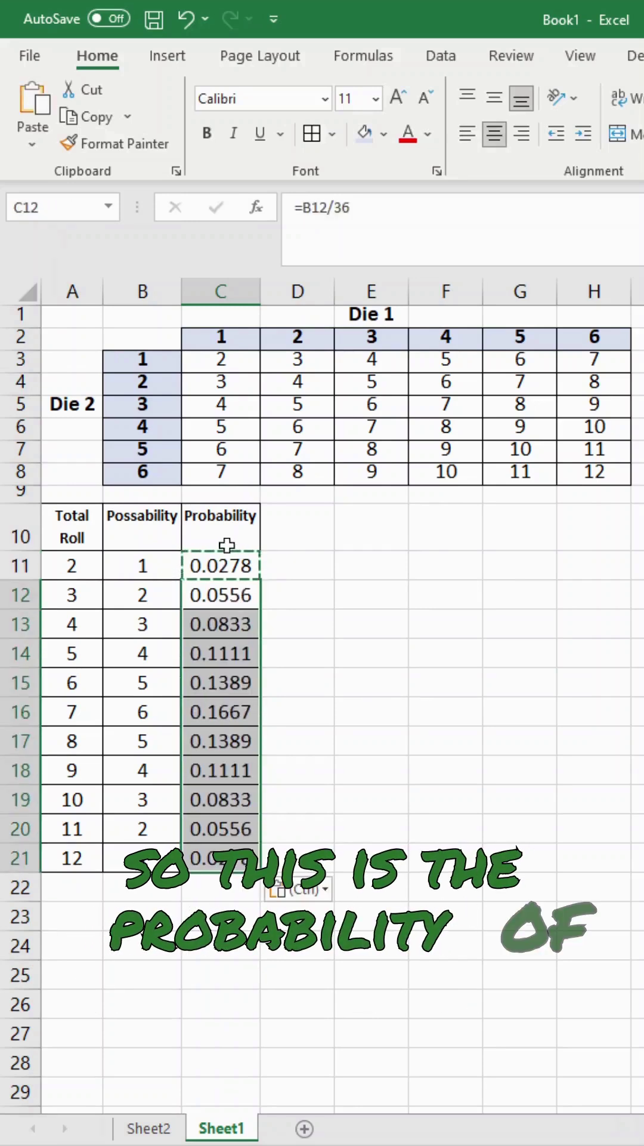
Format C11:C21 as percentages and return to the coin example sheet.
{"action": "left_click_drag", "start_coordinate": [224, 563], "coordinate": [225, 858]}
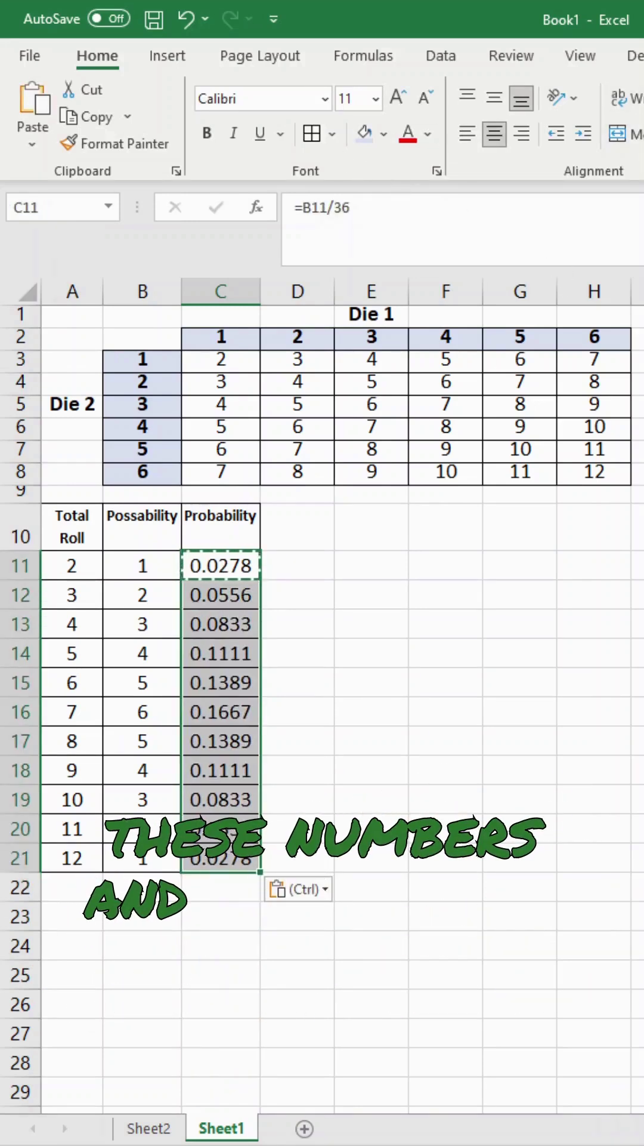
{"action": "key", "text": "ctrl+shift+5"}
{"action": "left_click", "coordinate": [453, 736]}
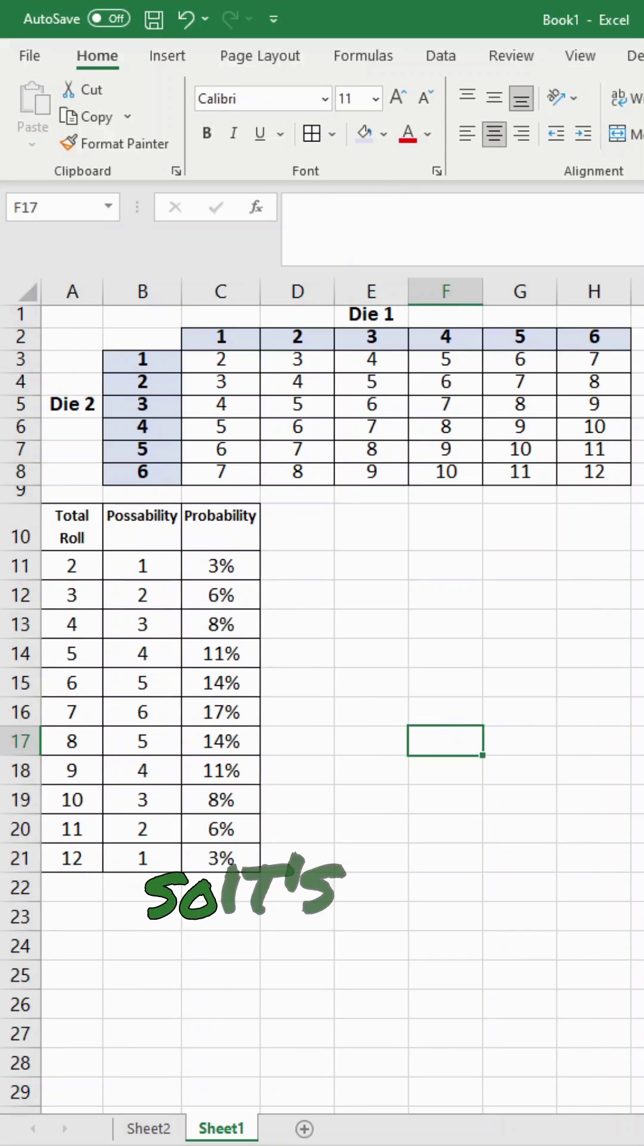
{"action": "left_click", "coordinate": [144, 1127]}
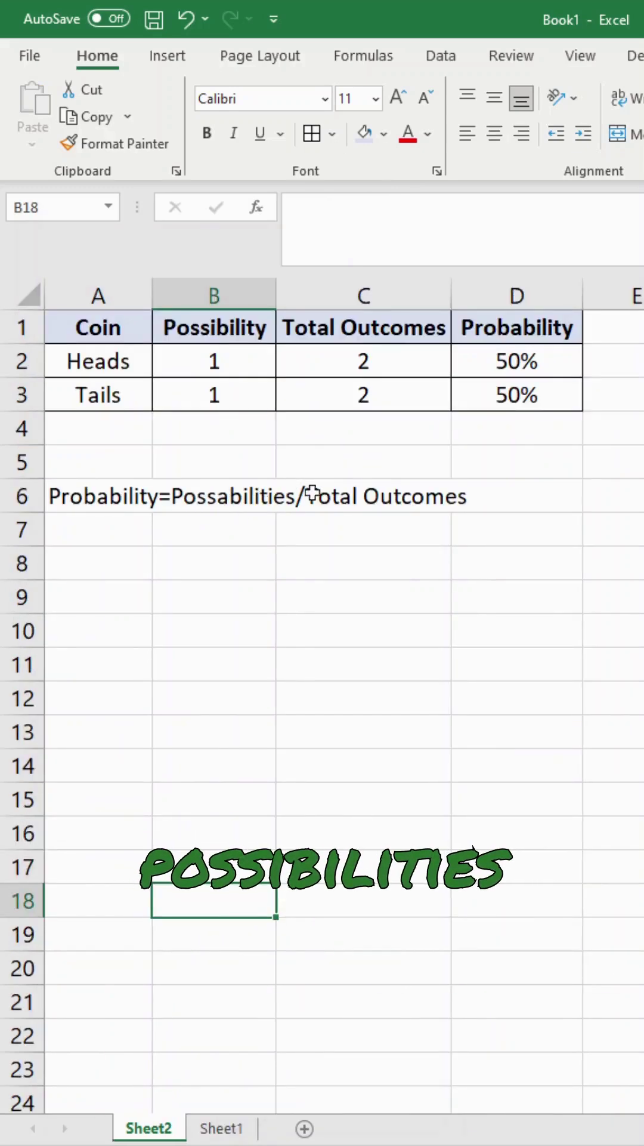